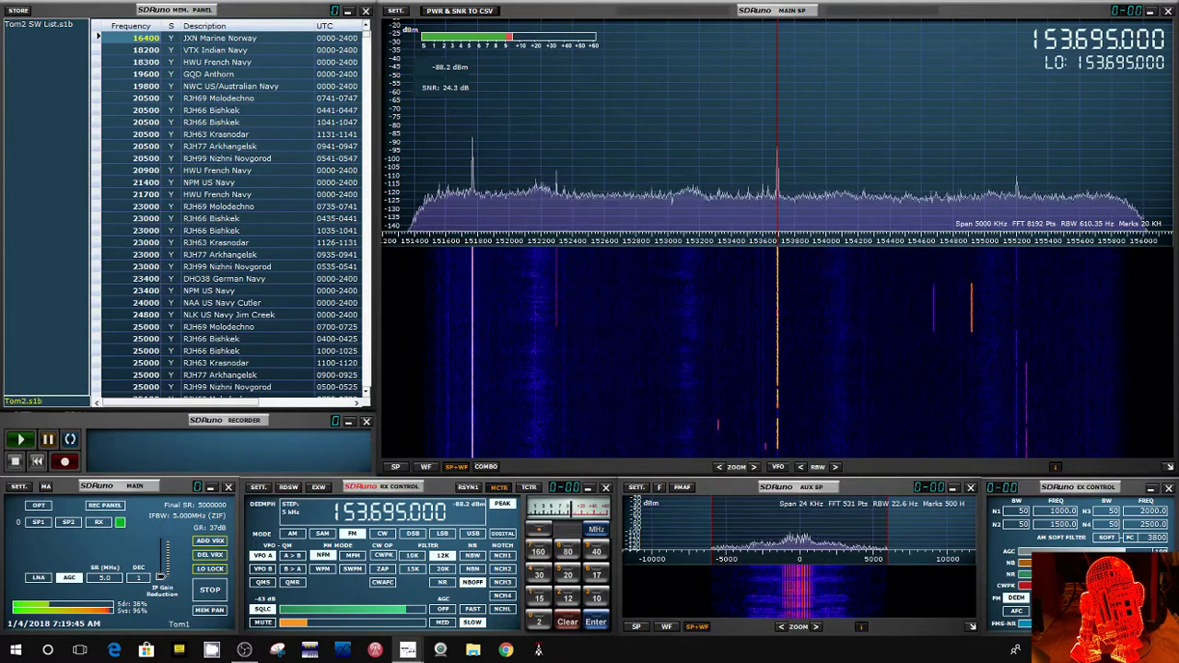
# Step: Move the VFO from 153.695 MHz to the signal at 153.390 MHz
pyautogui.click(731, 211)
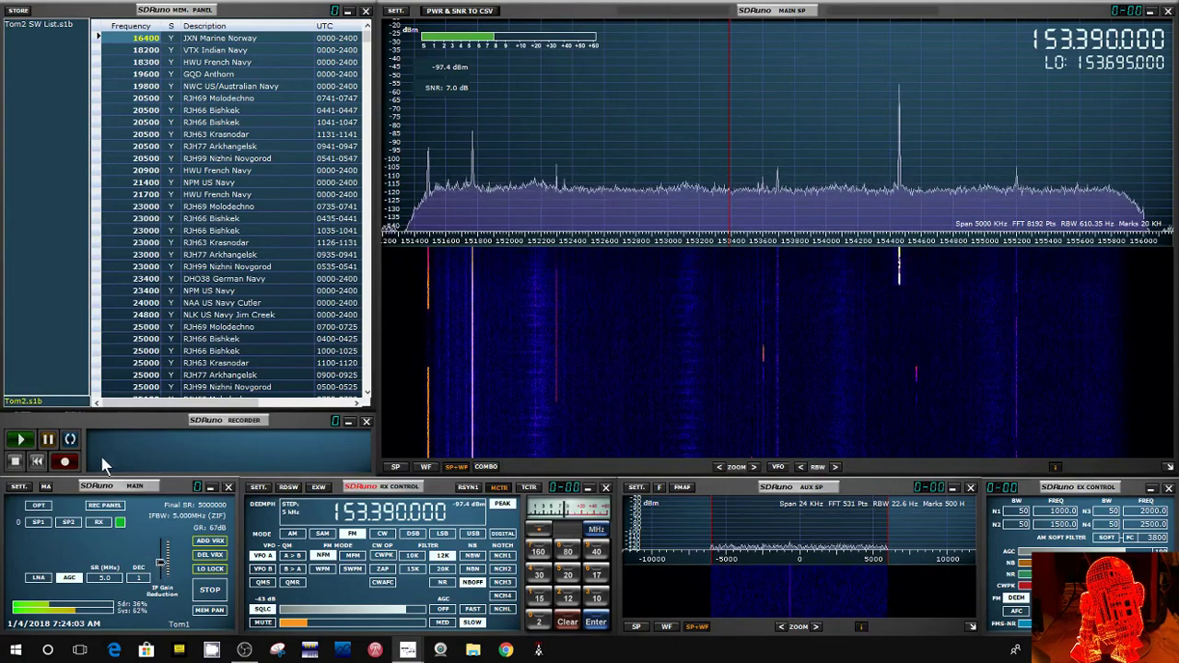
# Step: Start recording the 5000 kHz band around 153.390 MHz
pyautogui.click(65, 464)
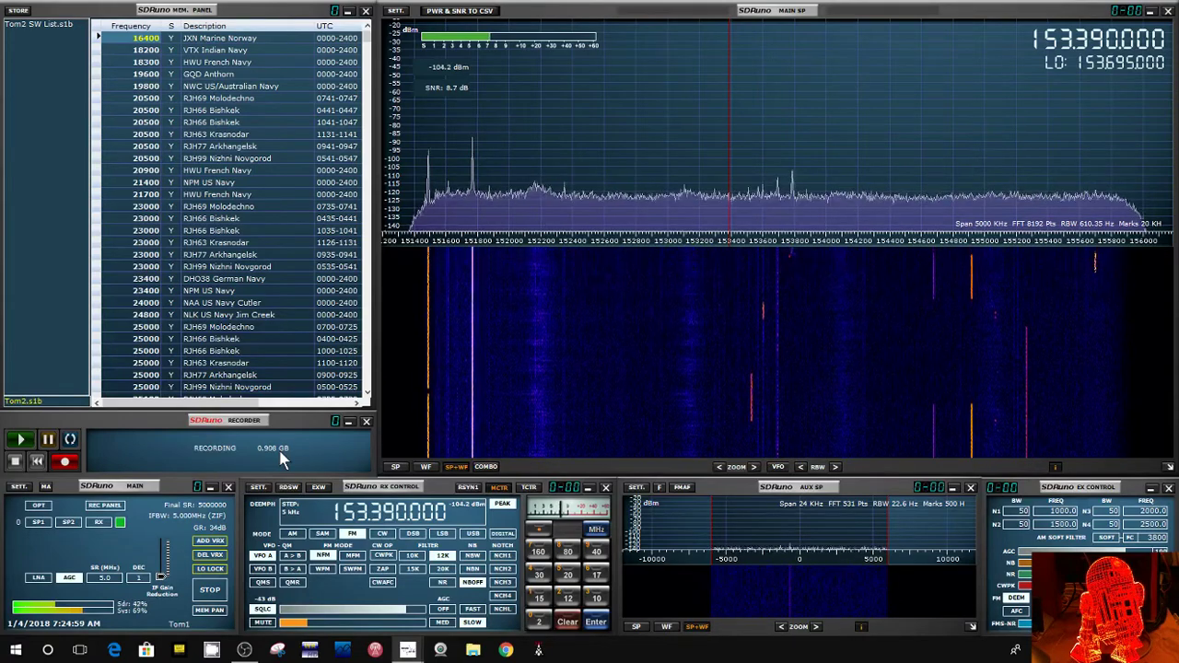
# Step: End the running band recording at 153.390 MHz
pyautogui.click(14, 464)
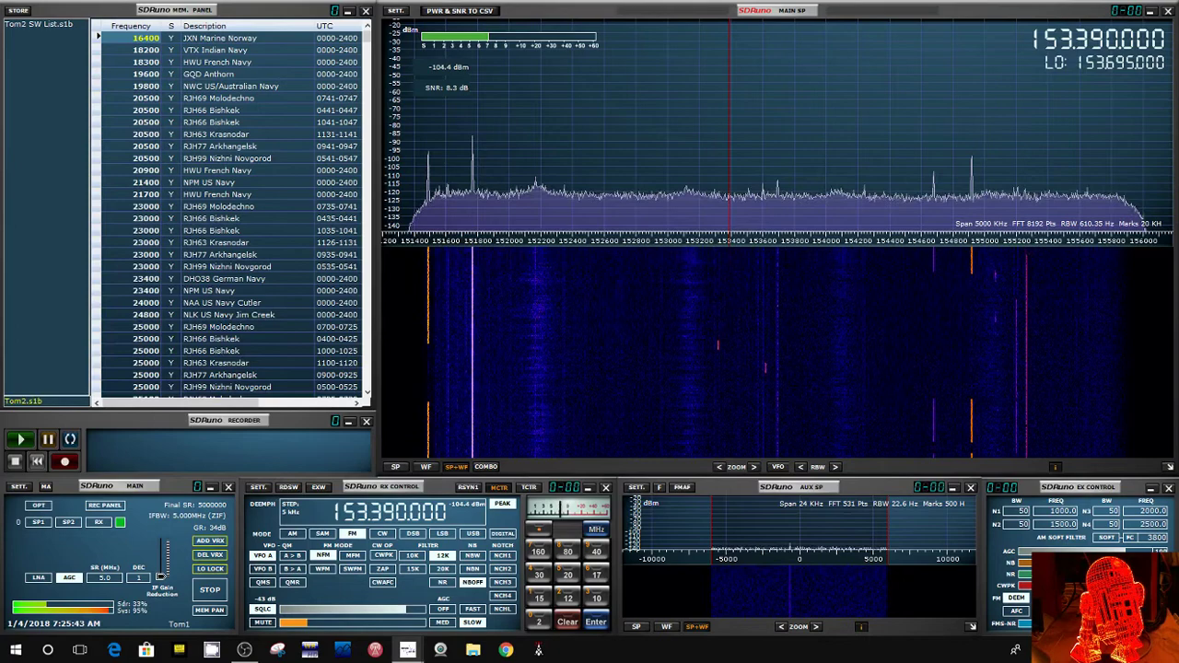
# Step: Halt live receiver processing, freezing the 153.390 MHz spectrum and waterfall
pyautogui.click(210, 592)
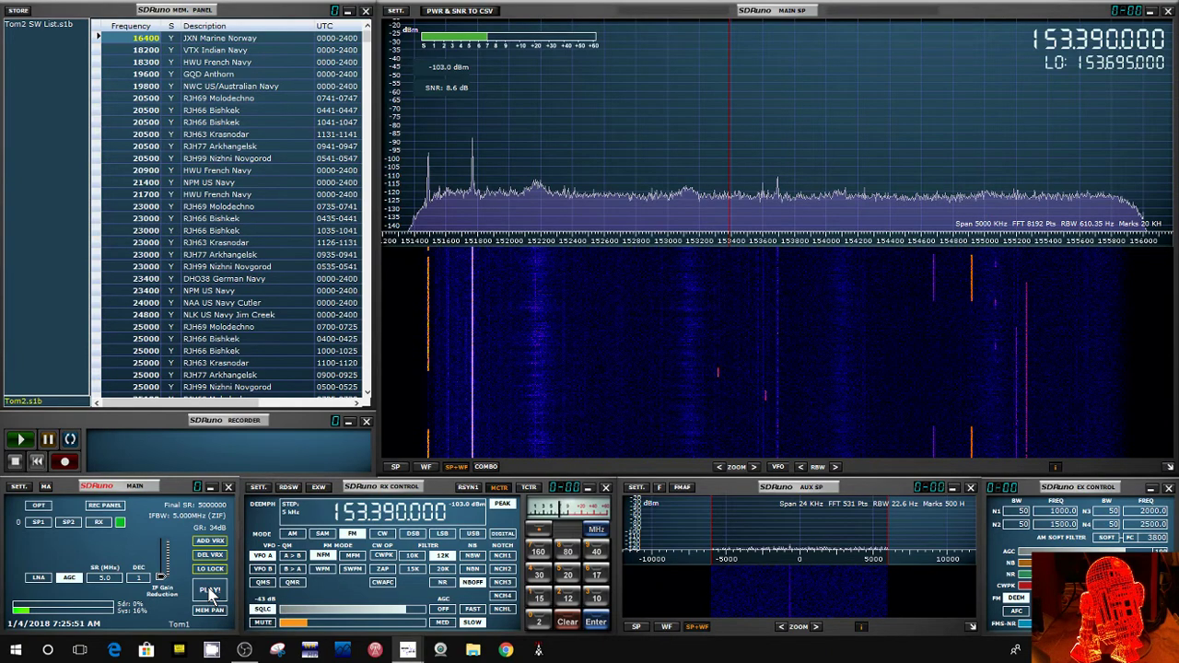
# Step: Set the receiver input to WAV file, bringing up the WAV file chooser
pyautogui.click(40, 509)
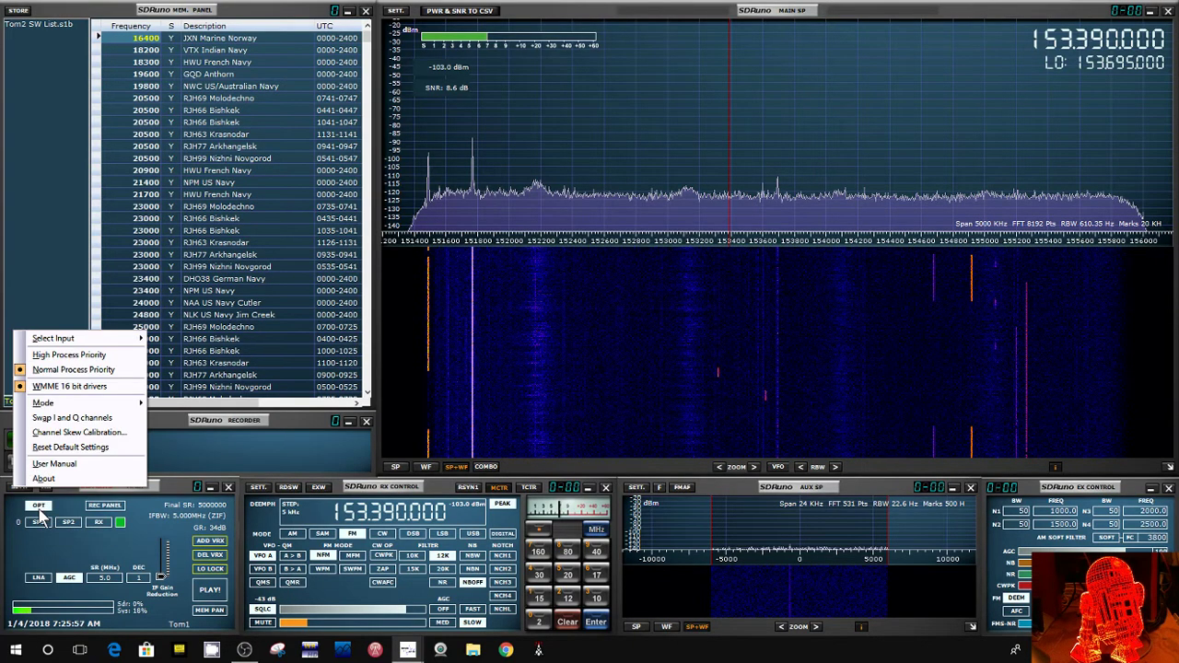
pyautogui.moveTo(63, 341)
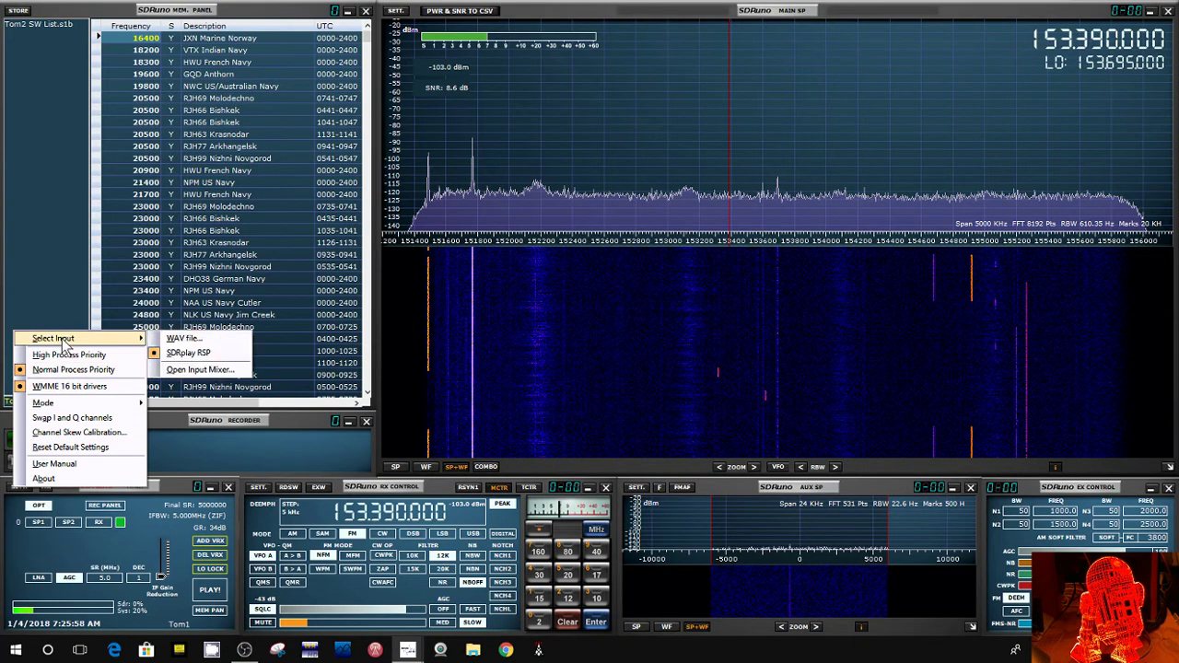
pyautogui.click(184, 339)
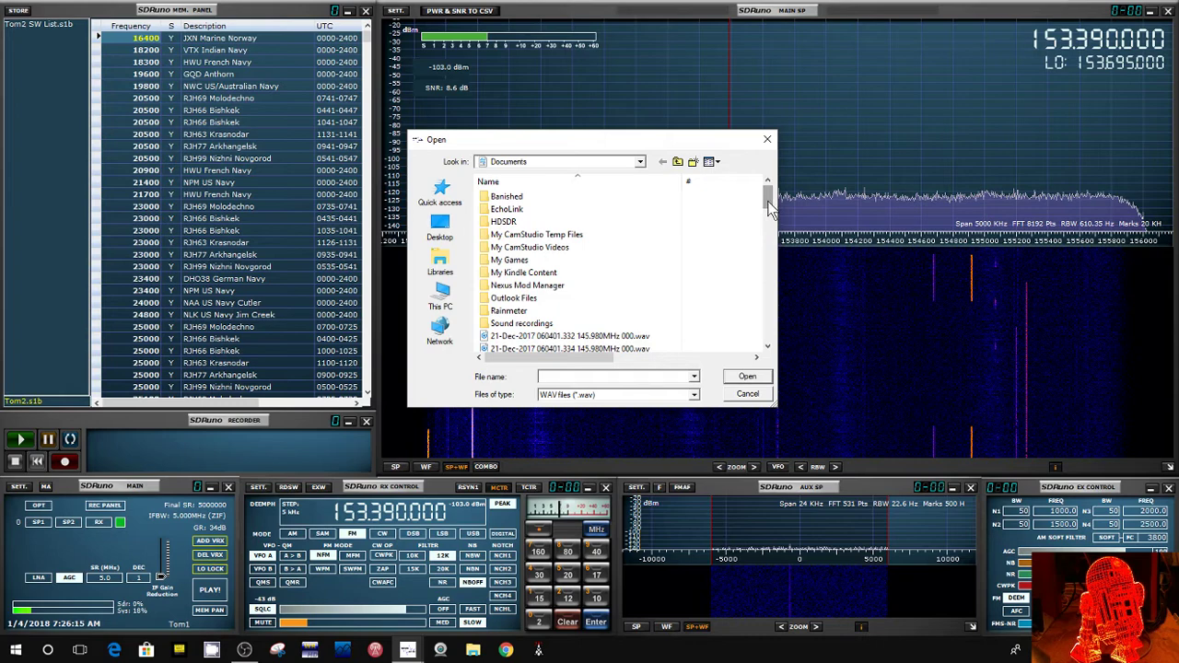
# Step: Load SDRuno_20180104_122405Z_153695kHz.wav from Documents as the recorder's playback source
pyautogui.moveTo(770, 211); pyautogui.dragTo(774, 355)
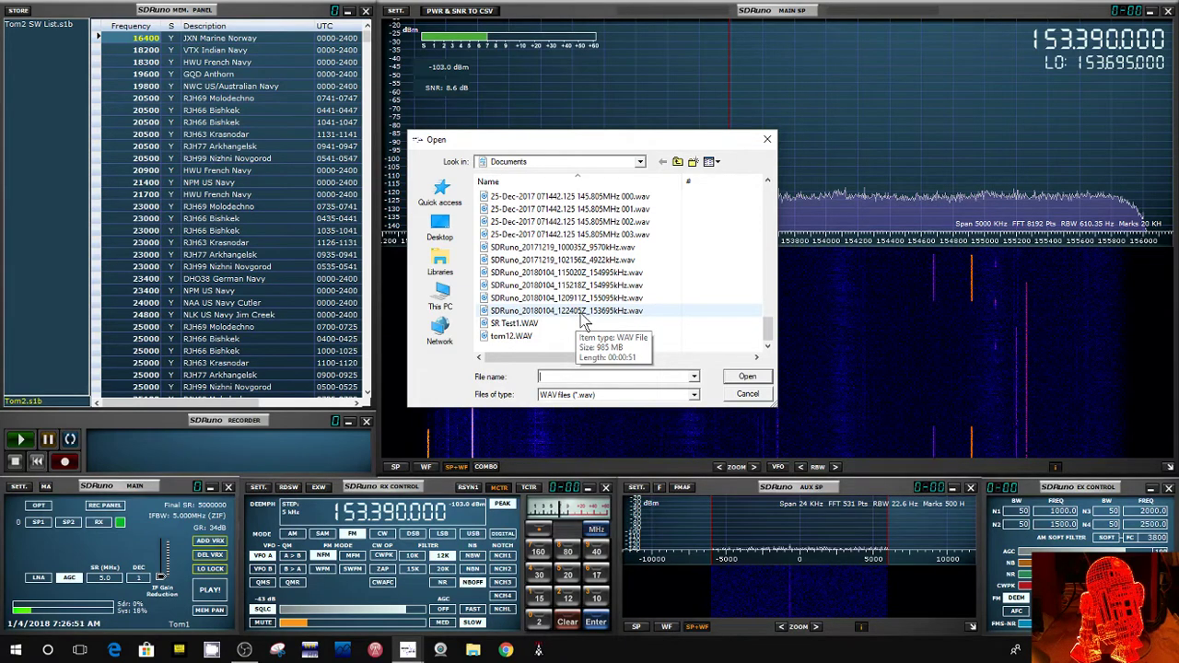
pyautogui.click(580, 312)
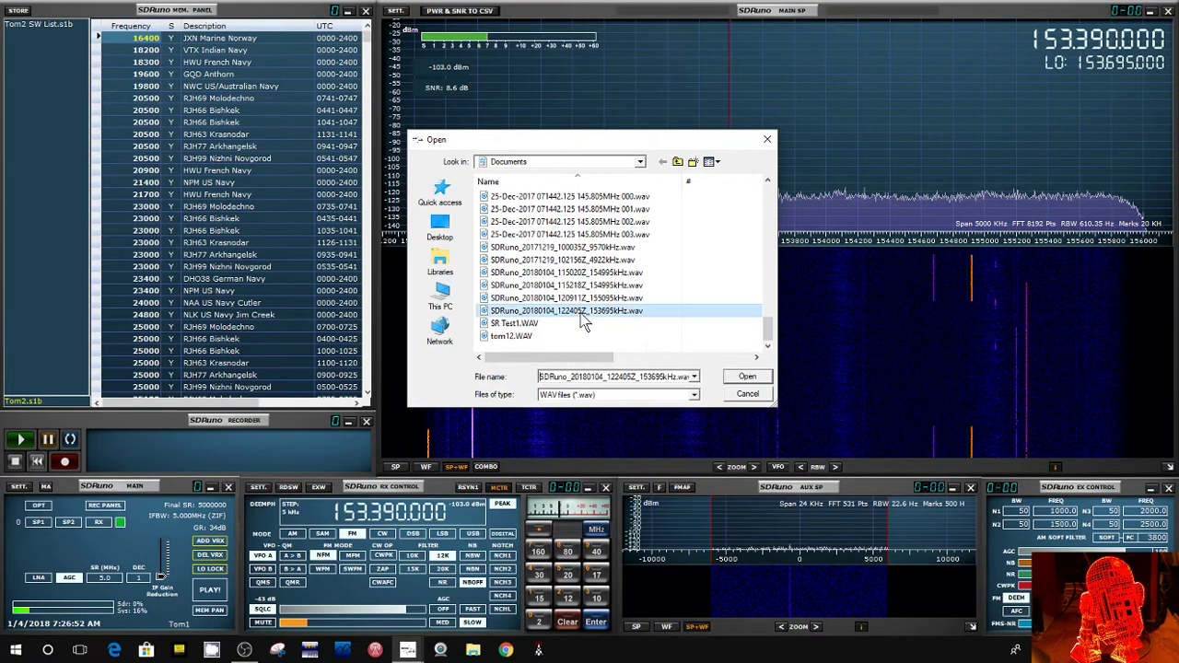
pyautogui.click(747, 378)
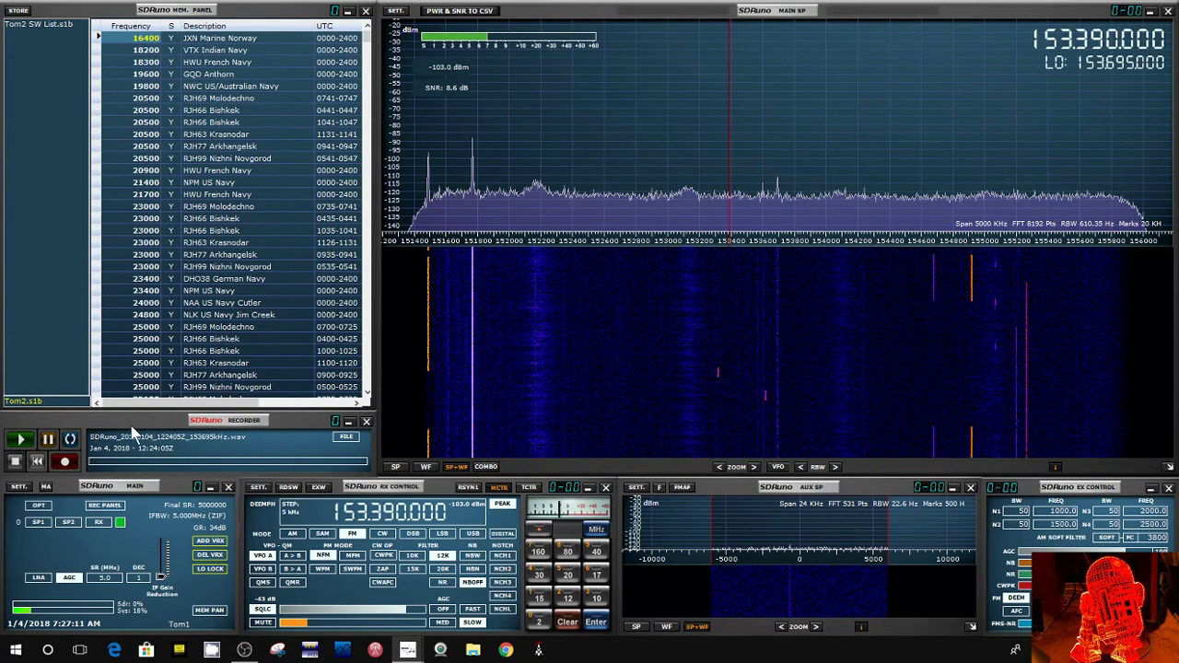
# Step: Play the loaded WAV recording briefly, then pause it at 12:24:11Z
pyautogui.click(23, 441)
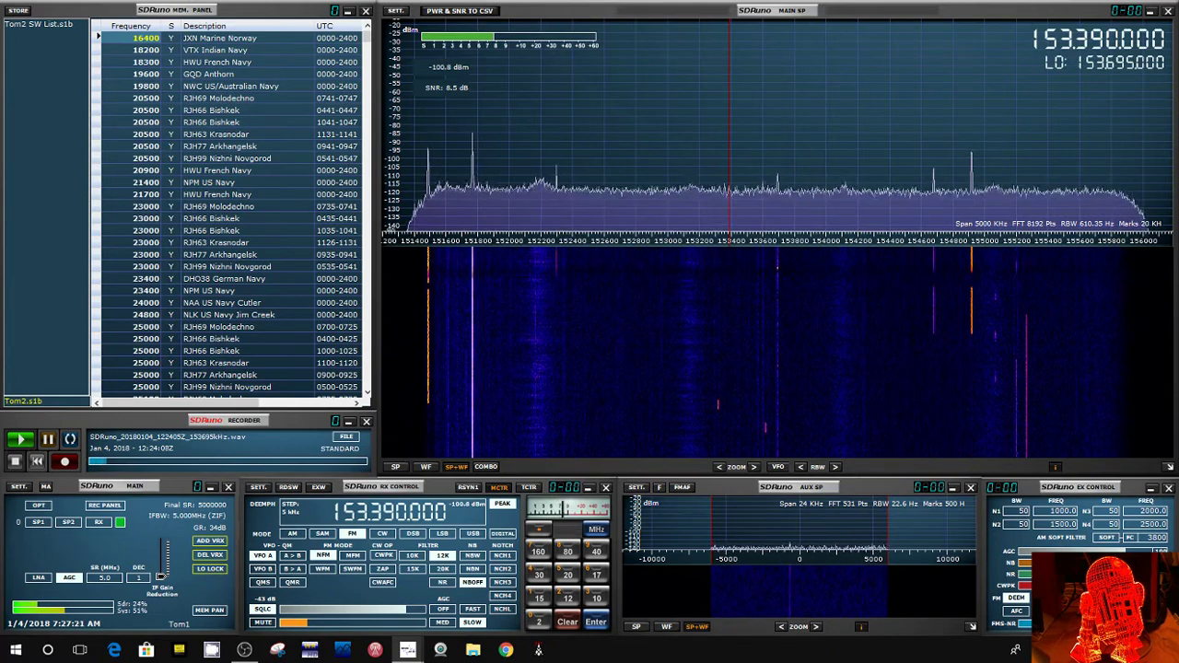
pyautogui.click(401, 488)
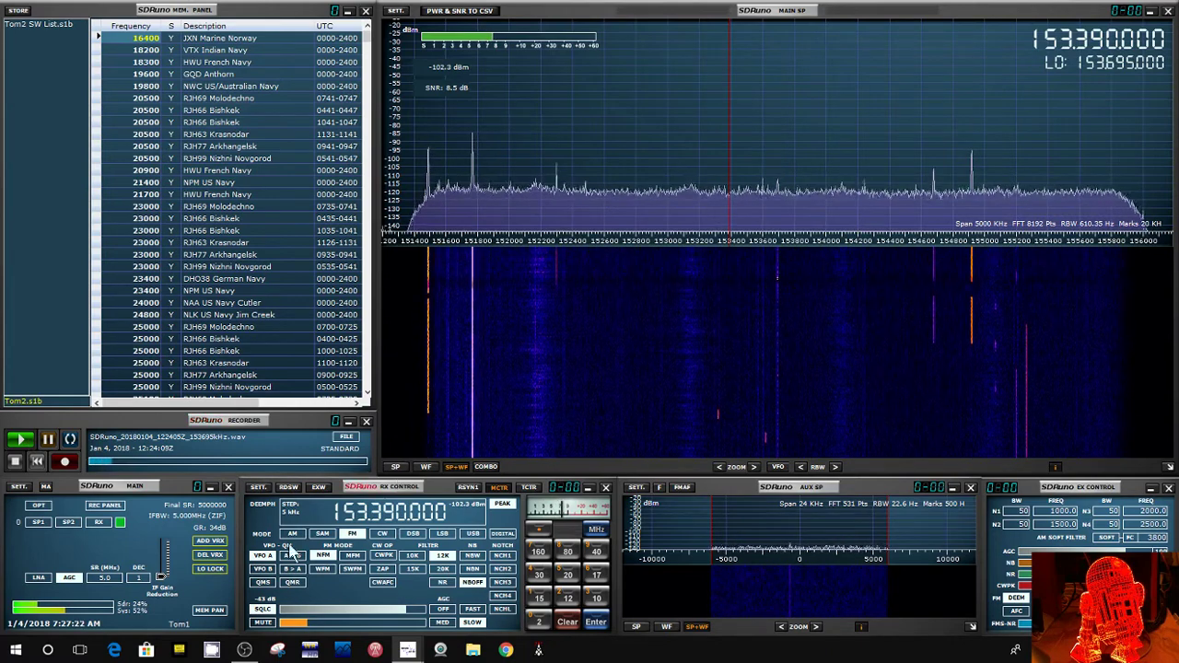
pyautogui.click(49, 441)
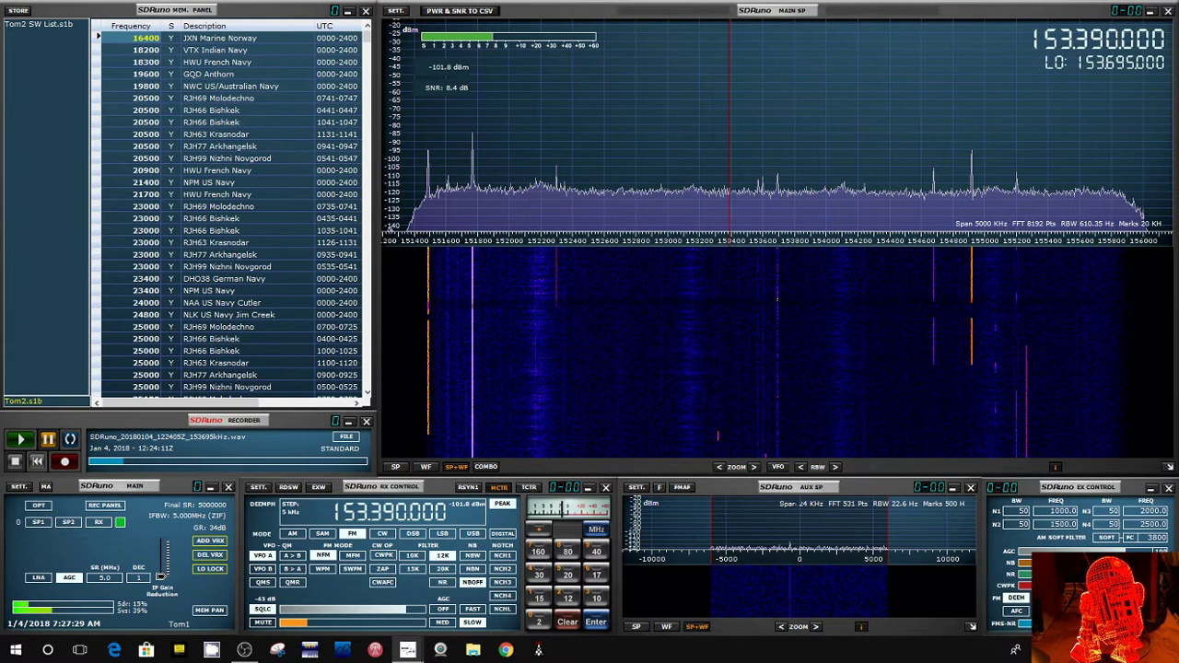
# Step: Drop the squelch to about -65 dB and pause playback again at 12:24:29Z
pyautogui.click(362, 619)
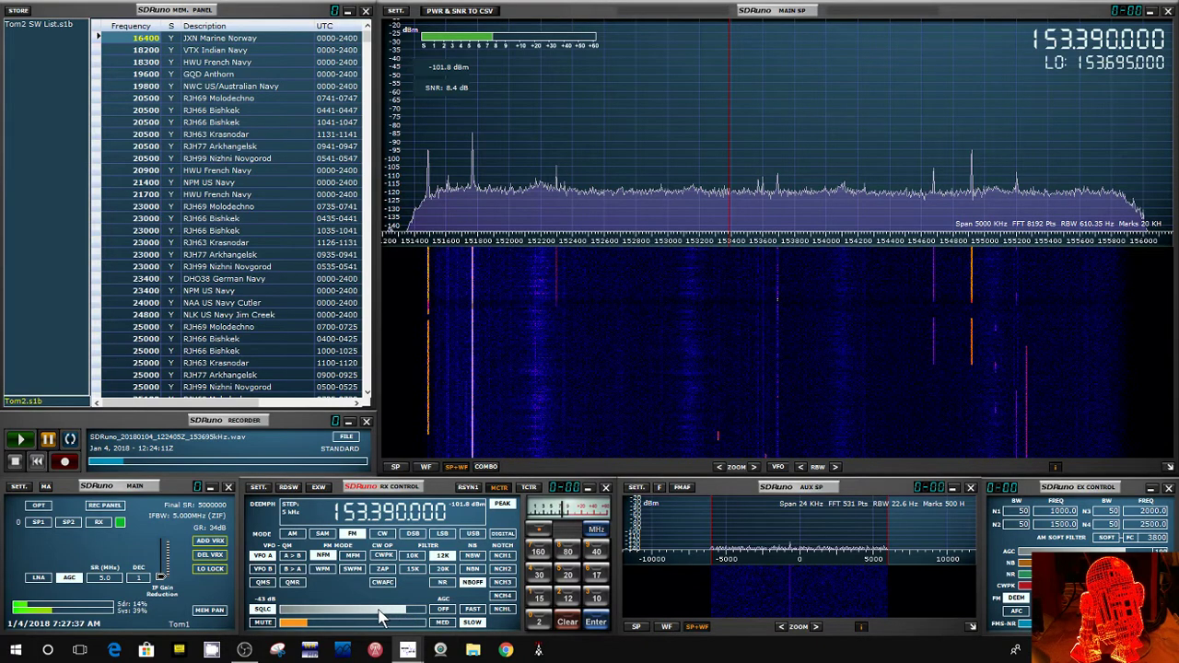
pyautogui.click(376, 615)
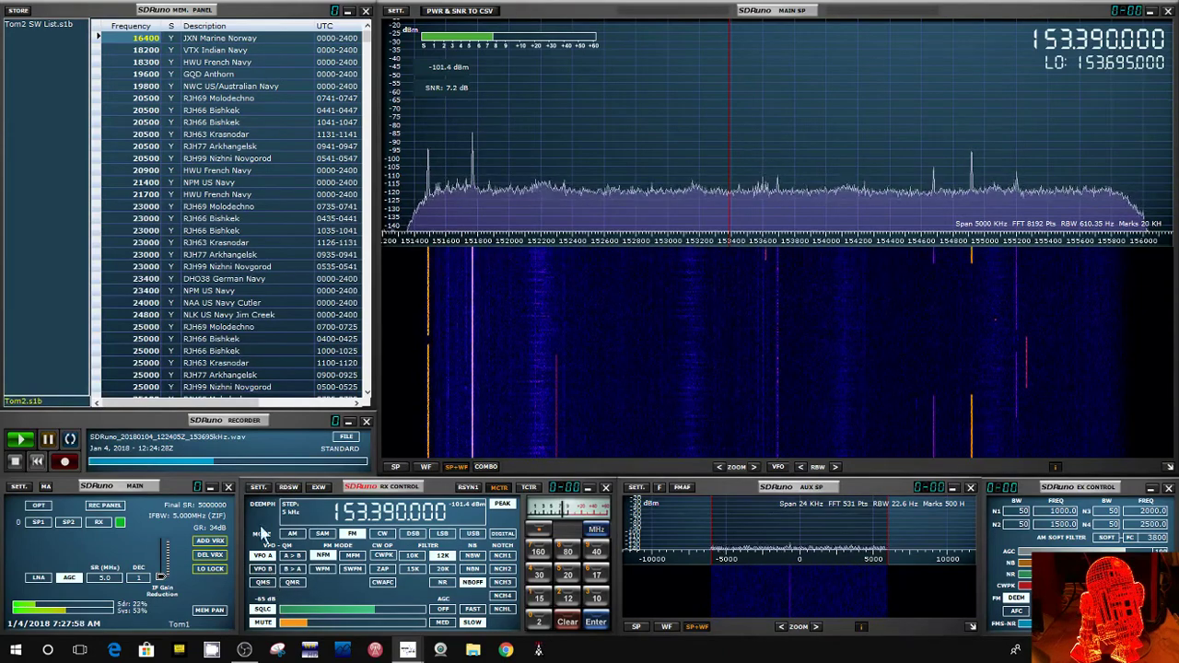
pyautogui.click(47, 440)
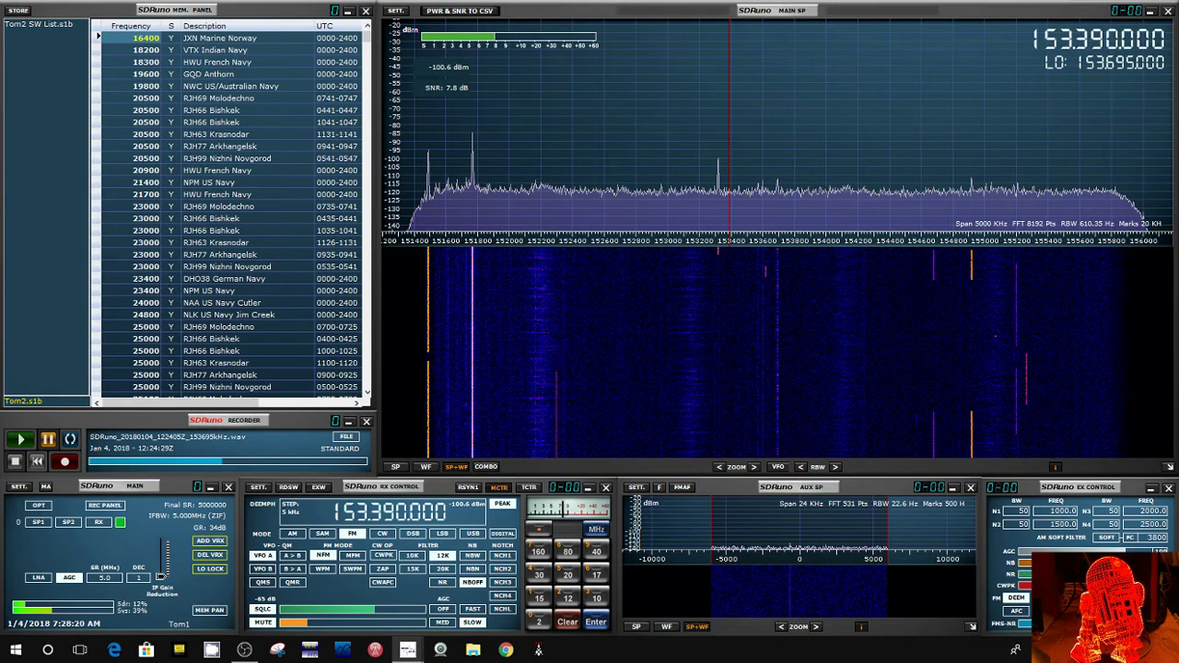
# Step: Tune to the 154.925 MHz signal and raise the squelch to about -45 dB
pyautogui.click(971, 277)
pyautogui.click(300, 449)
pyautogui.click(324, 554)
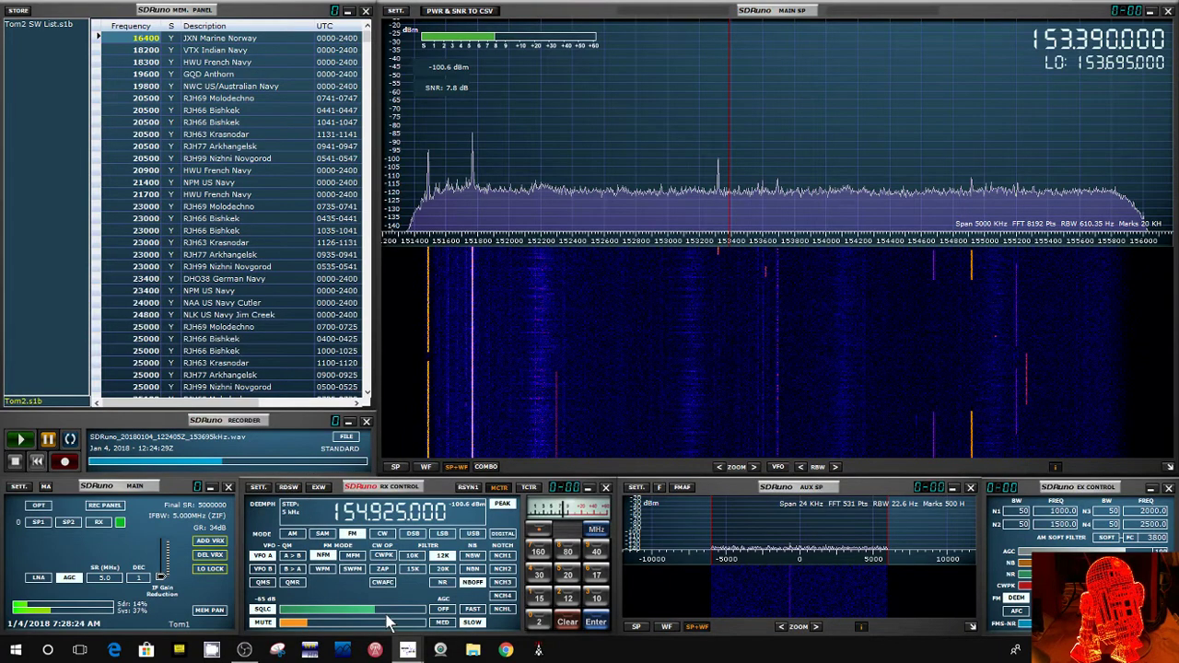
pyautogui.click(393, 611)
pyautogui.click(398, 610)
# Step: Resume the recording, seek back a few seconds, and play from there
pyautogui.click(20, 440)
pyautogui.click(207, 462)
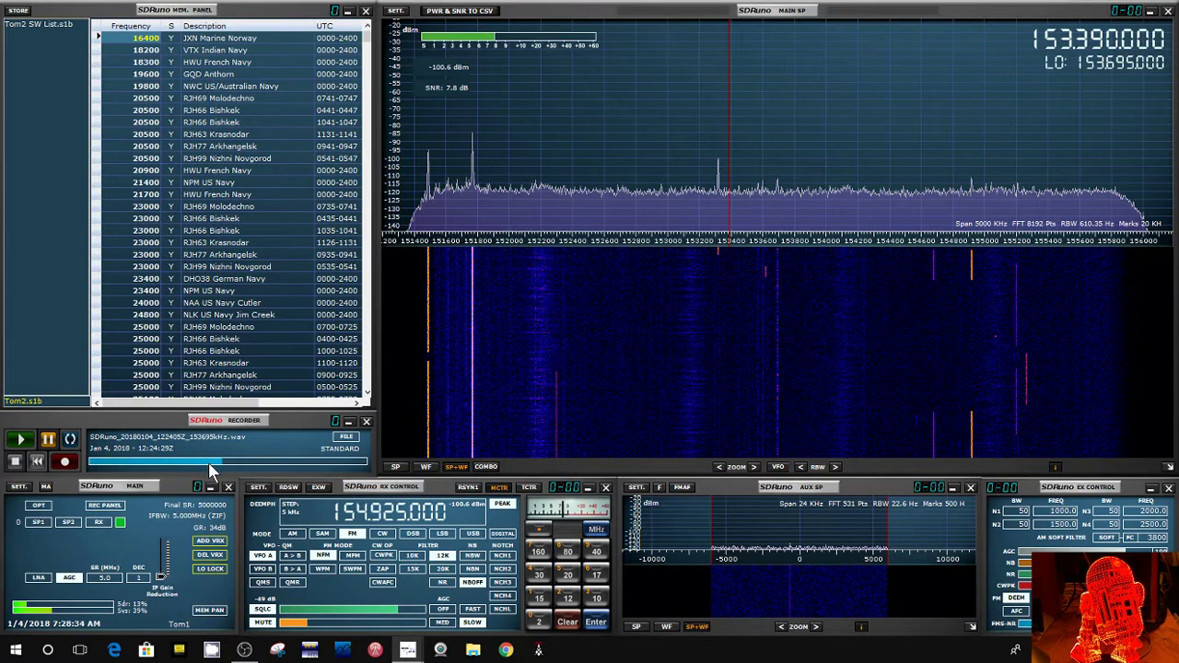
pyautogui.click(211, 463)
pyautogui.click(23, 443)
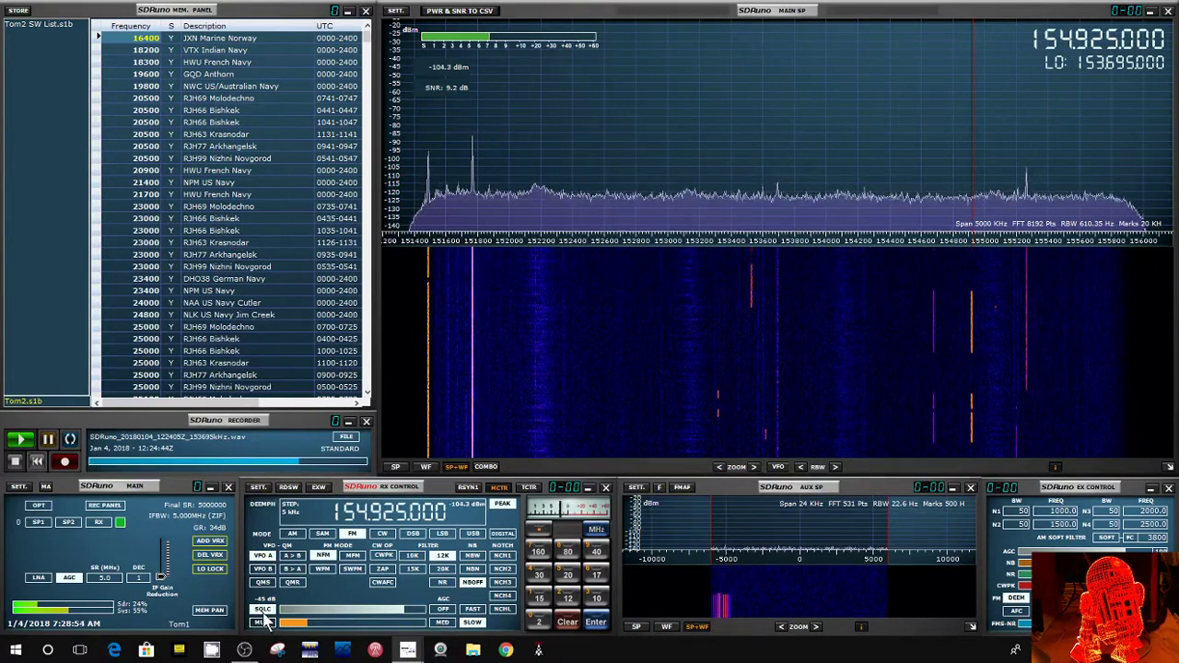
# Step: Loop the WAV recording continuously and jump playback back to an earlier point
pyautogui.click(69, 439)
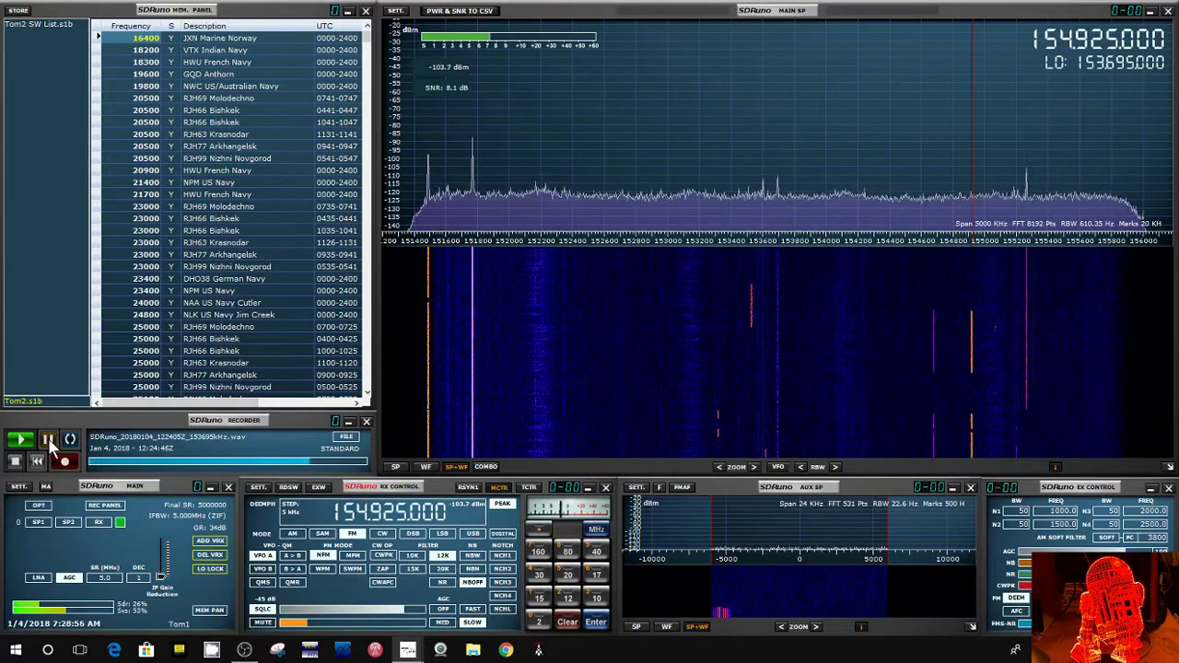
pyautogui.click(263, 461)
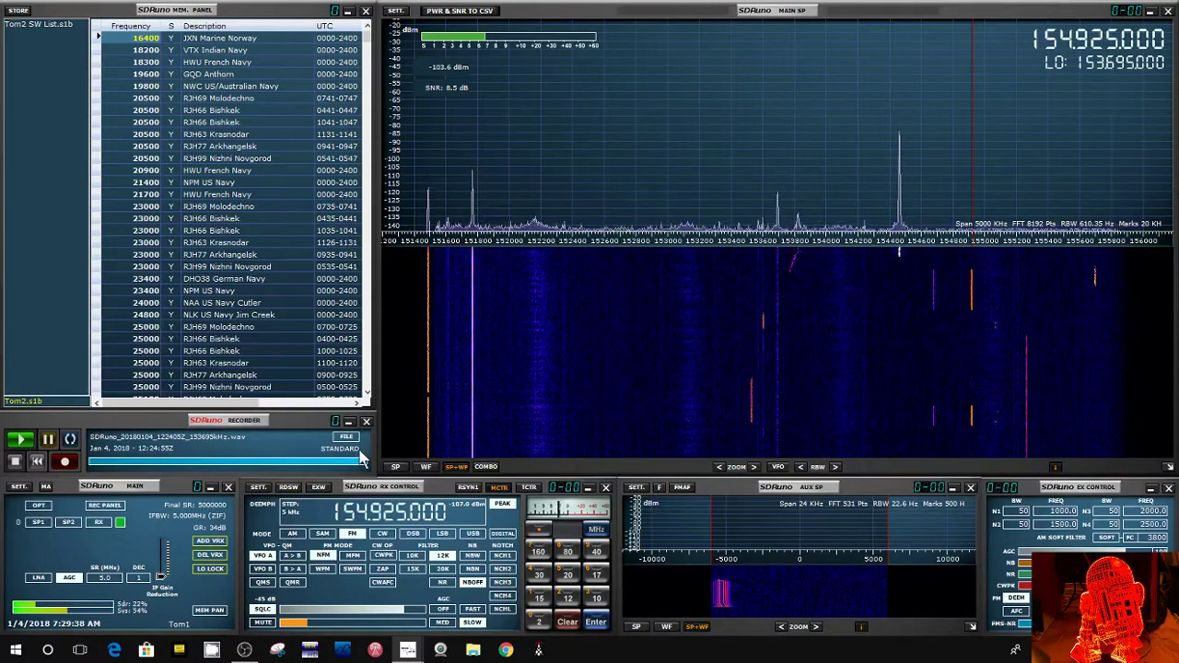
# Step: Pause the recording, tune to the 154.455 MHz carrier, and resume playback
pyautogui.click(52, 444)
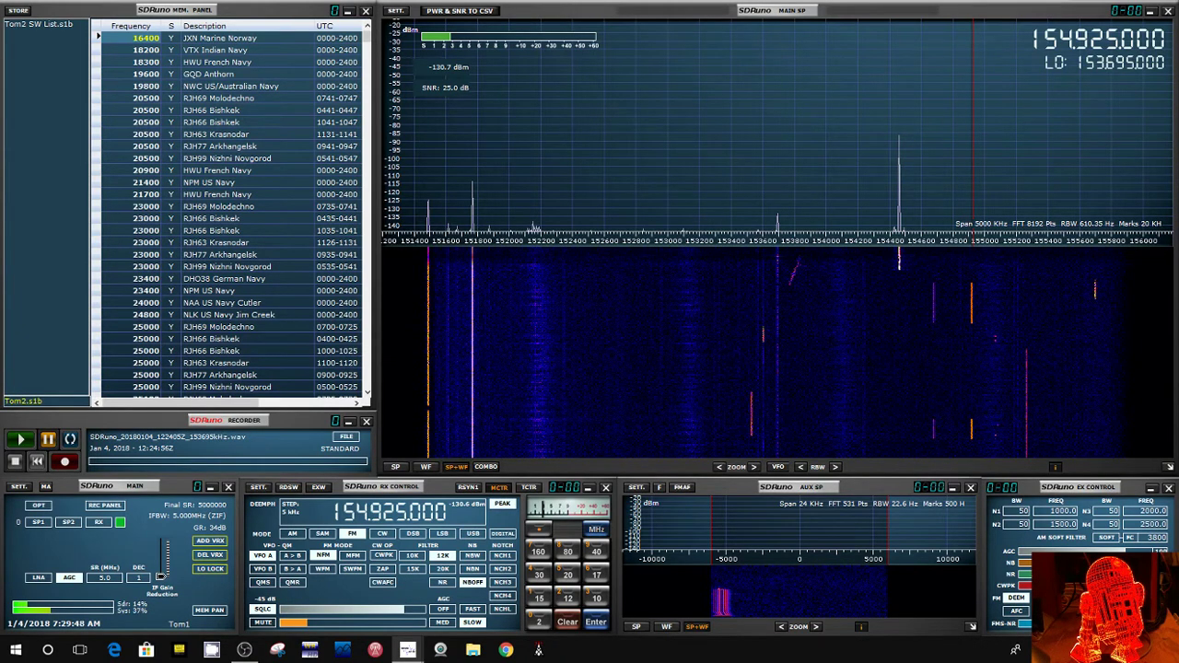
pyautogui.click(899, 147)
pyautogui.click(22, 443)
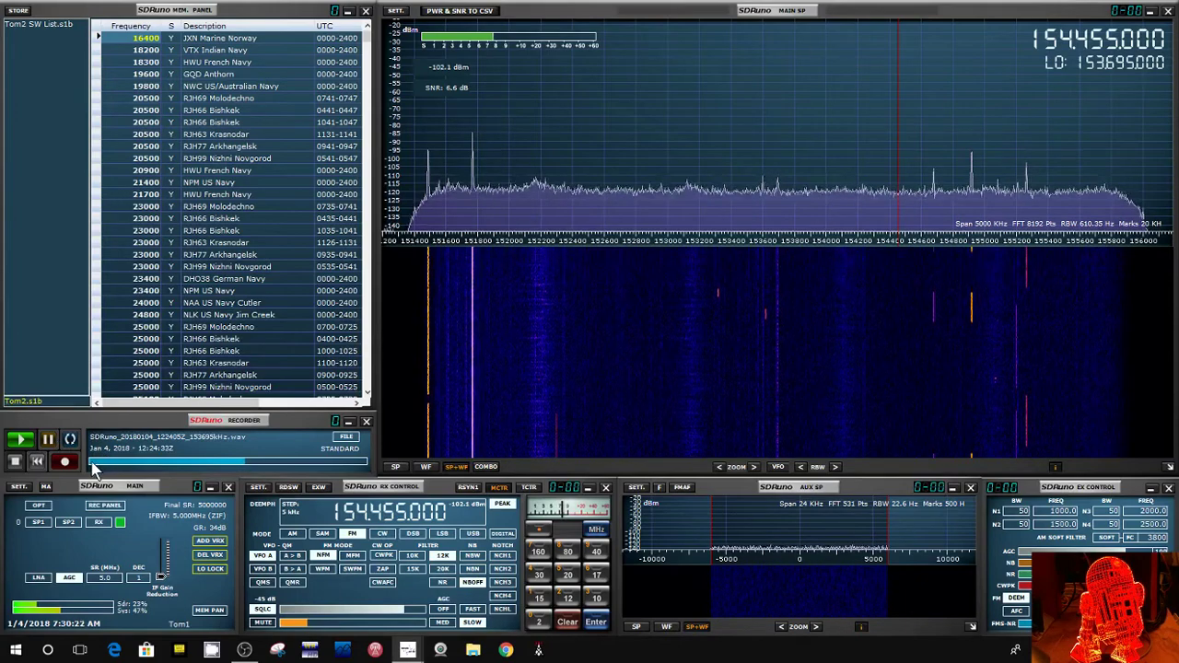
# Step: Rewind the WAV recording to an earlier position
pyautogui.click(39, 462)
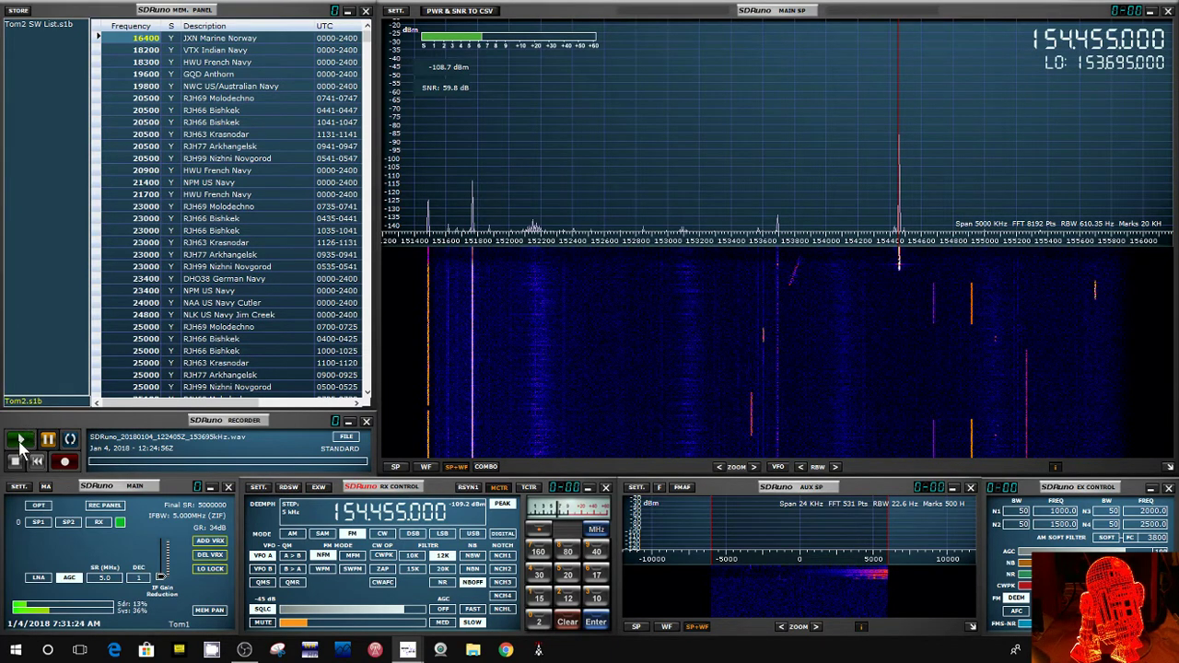
# Step: Replay the rewound recording on 154.455 MHz, then pause it at 12:24:23Z
pyautogui.click(20, 443)
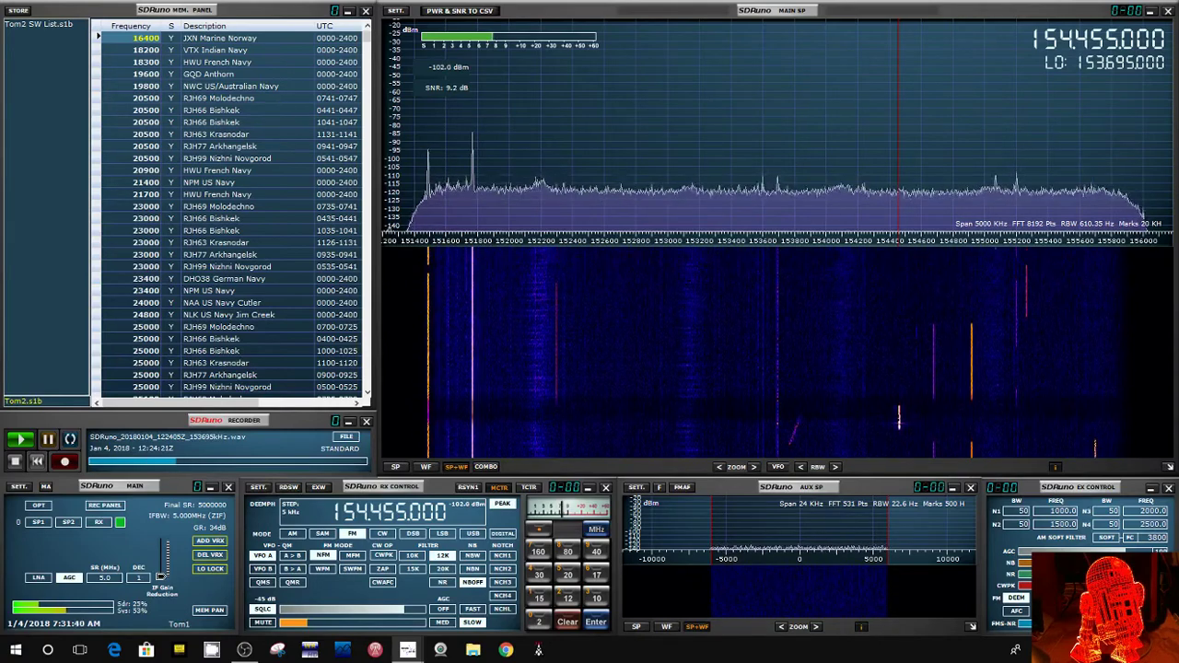
pyautogui.click(47, 440)
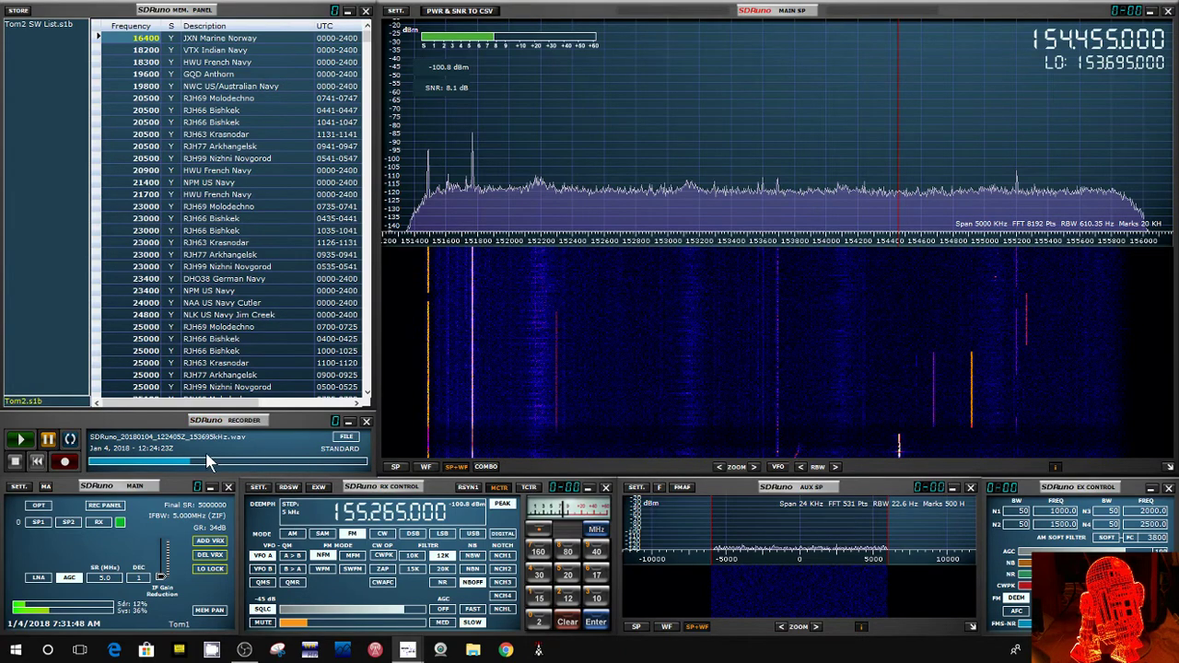
# Step: Resume the WAV playback in the Recorder window while tuned to 155.265 MHz
pyautogui.click(160, 457)
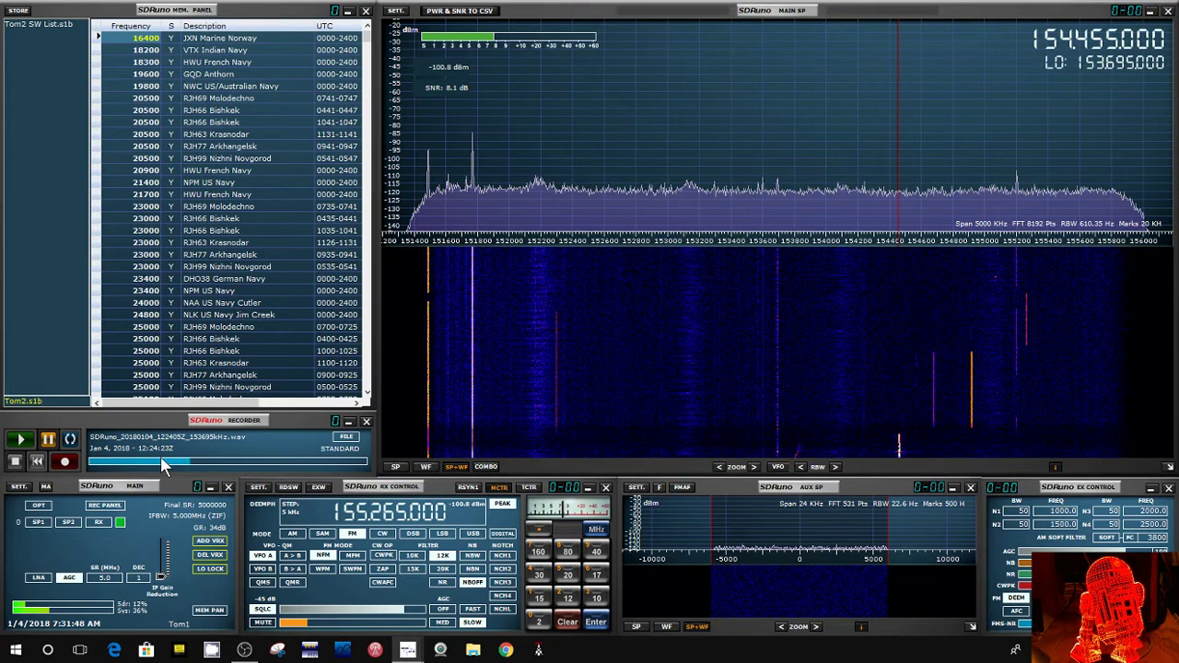
pyautogui.click(20, 440)
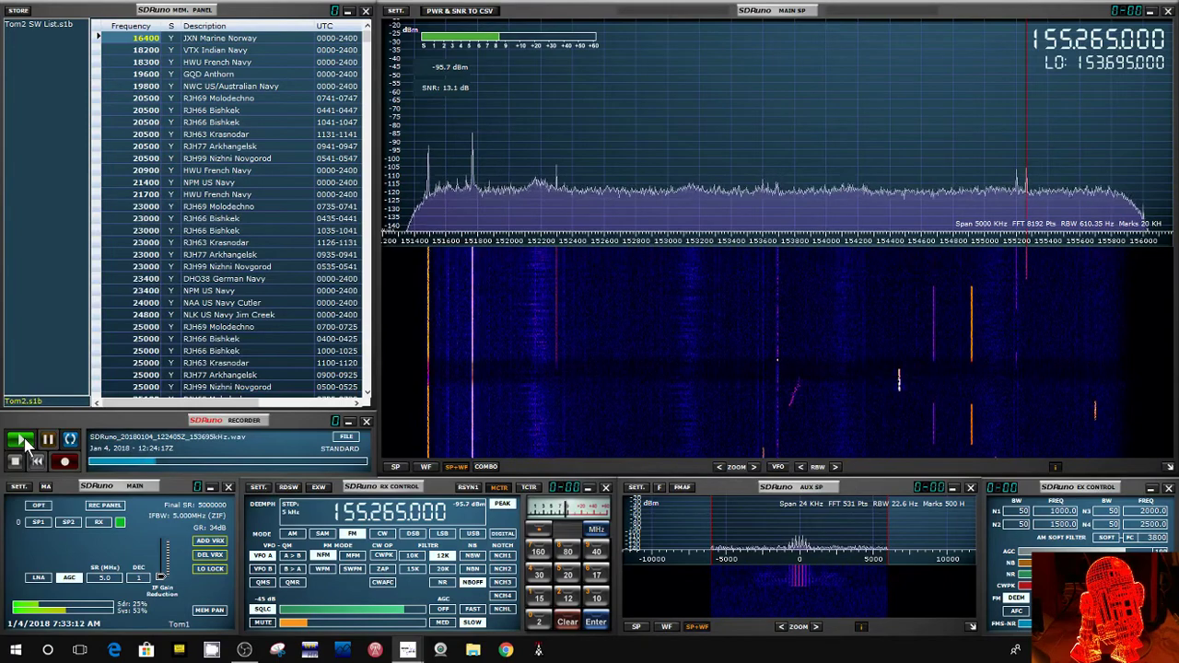
pyautogui.click(50, 441)
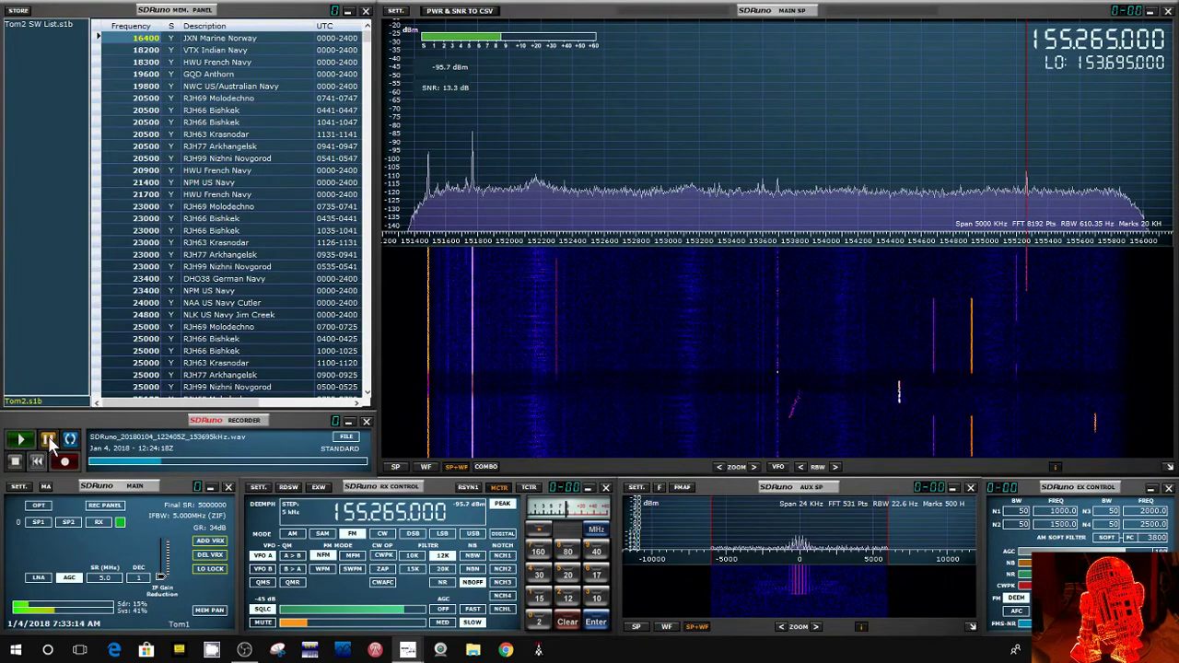